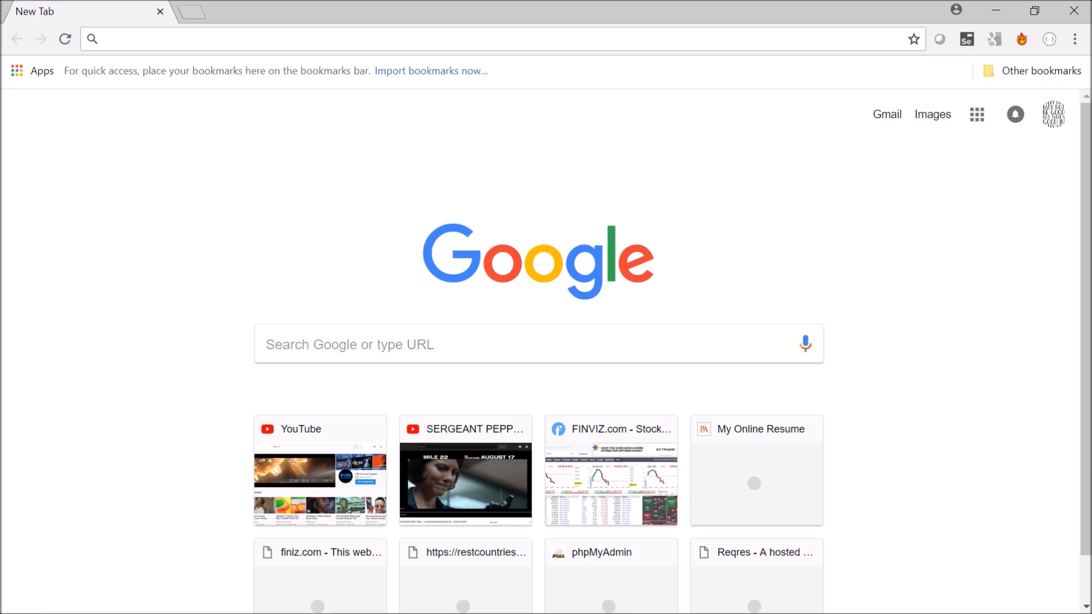
- Search the web for "jira sodtware download" and open Atlassian's Download Jira Software Server page
type("jira")
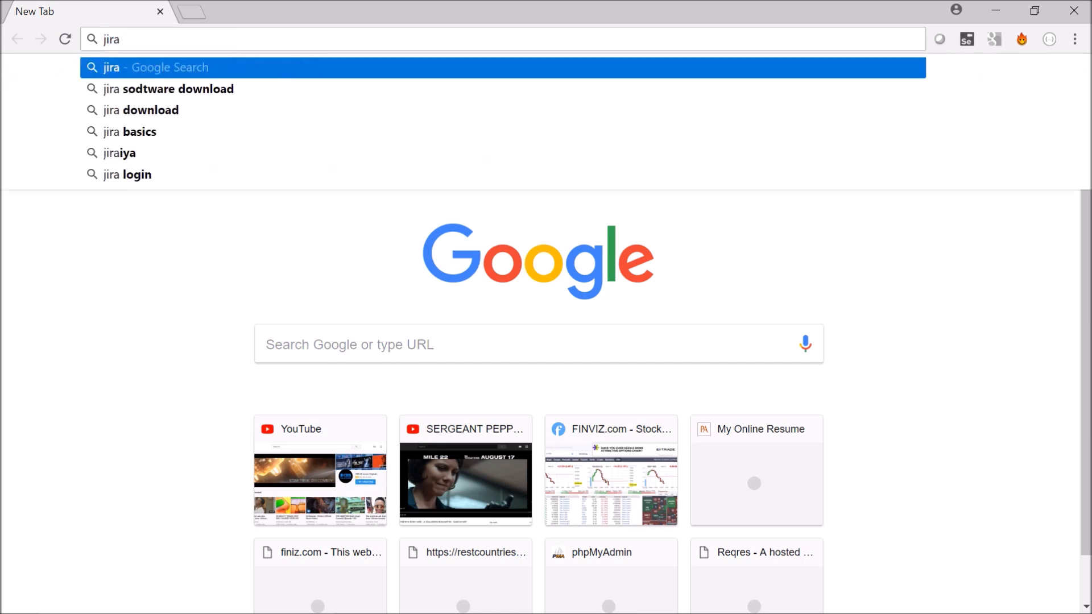
key("Down")
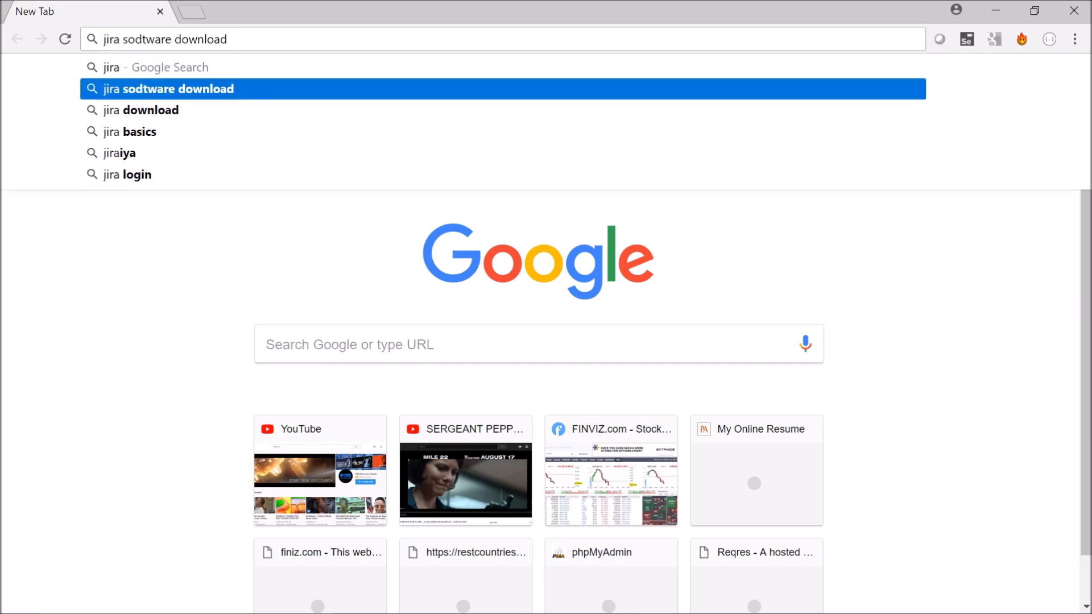
key("Return")
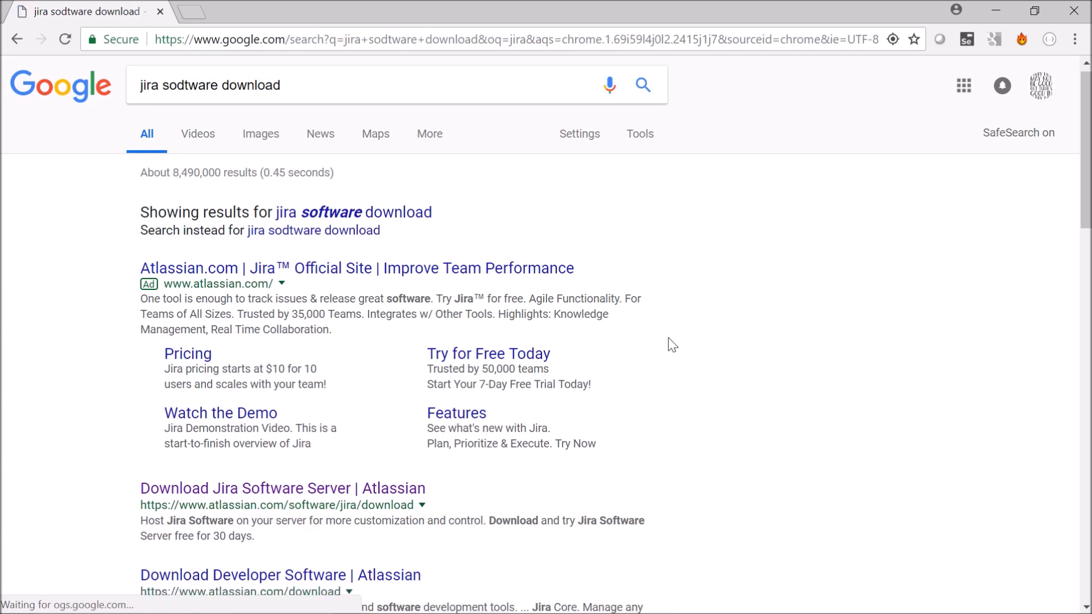
scroll(671, 345, "down", 3)
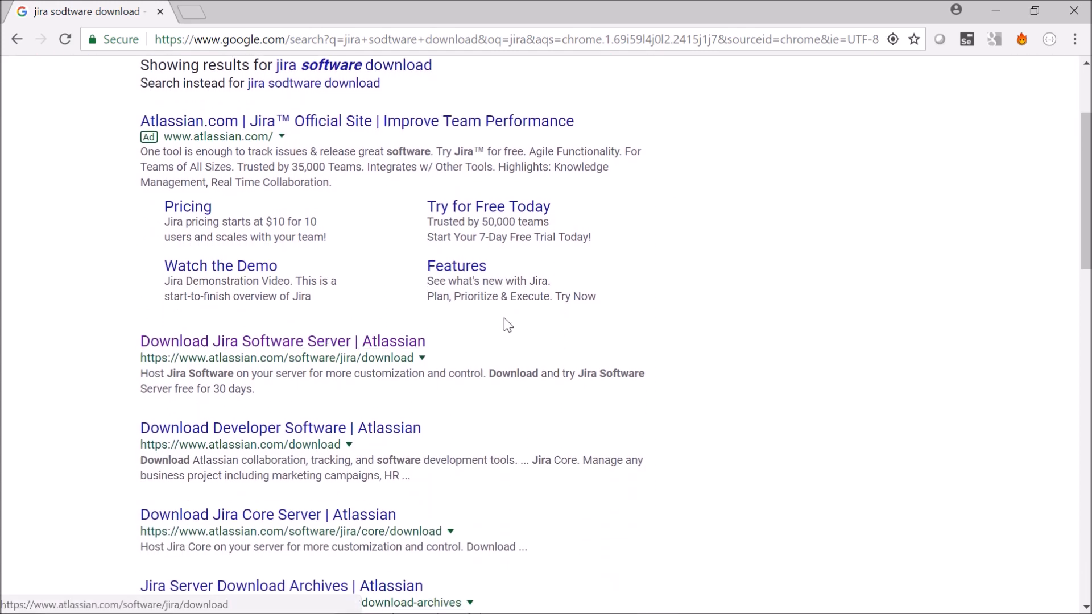
left_click(306, 344)
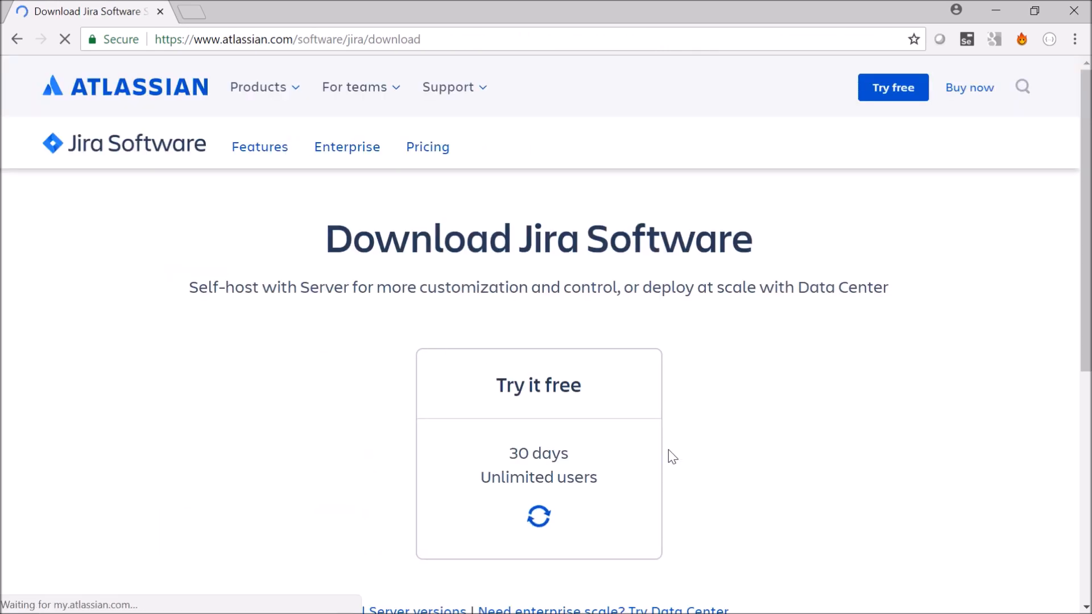
- Download the free 30-day Jira Software trial installer for Windows 64 Bit
scroll(813, 377, "down", 3)
scroll(886, 214, "up", 3)
scroll(890, 219, "down", 4)
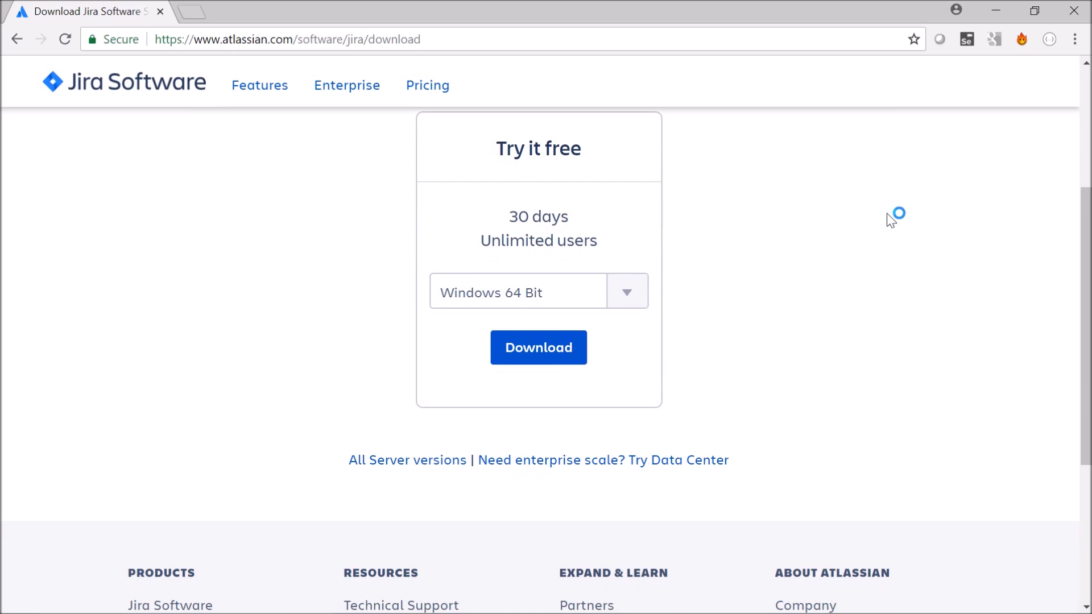
scroll(891, 220, "up", 4)
scroll(891, 219, "down", 2)
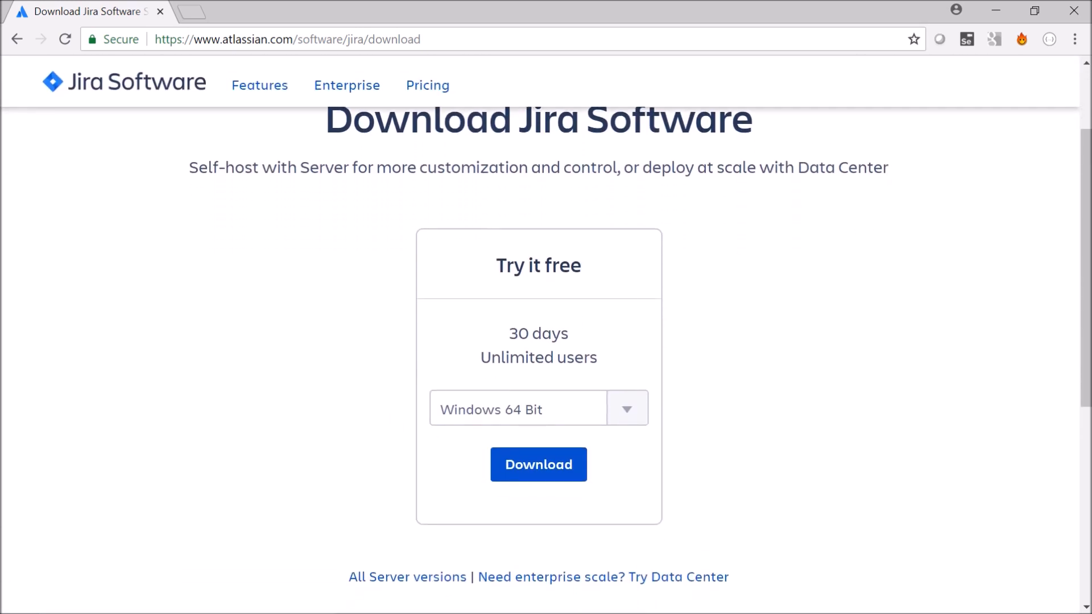
scroll(655, 357, "down", 1)
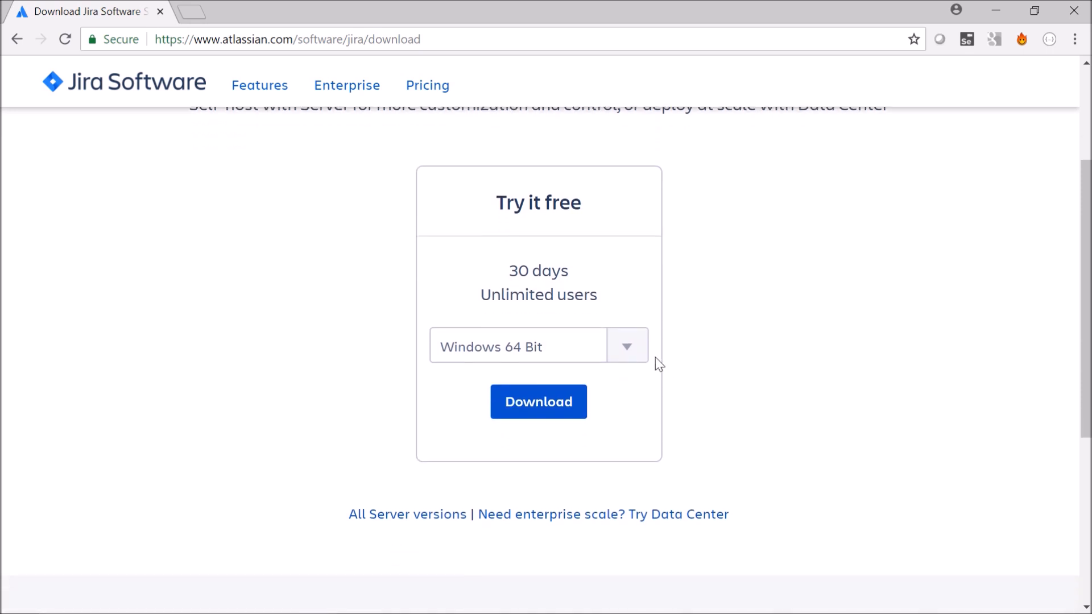
left_click(634, 346)
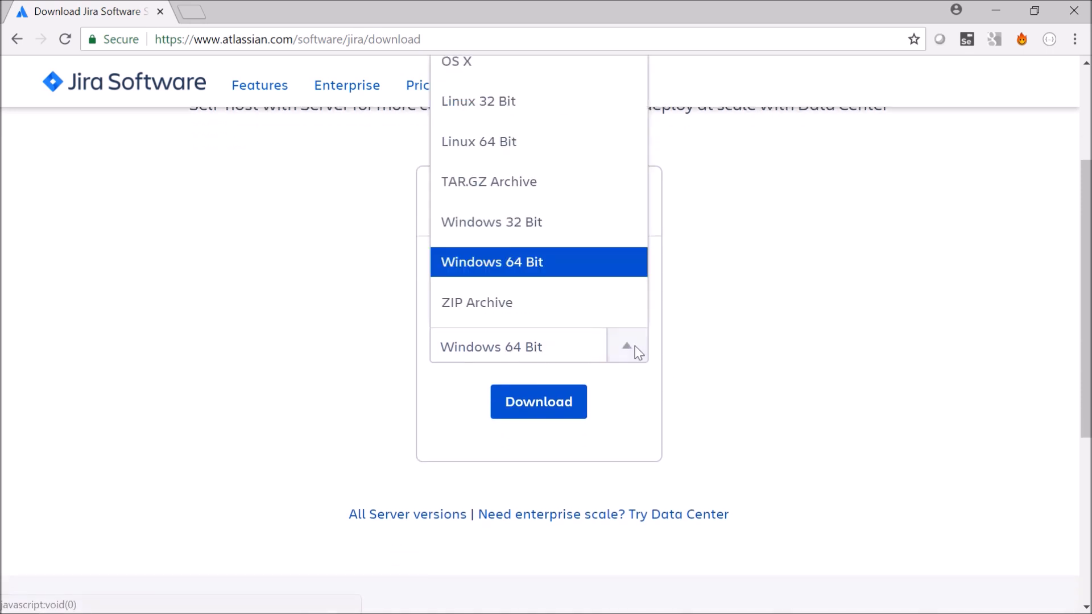
left_click(627, 356)
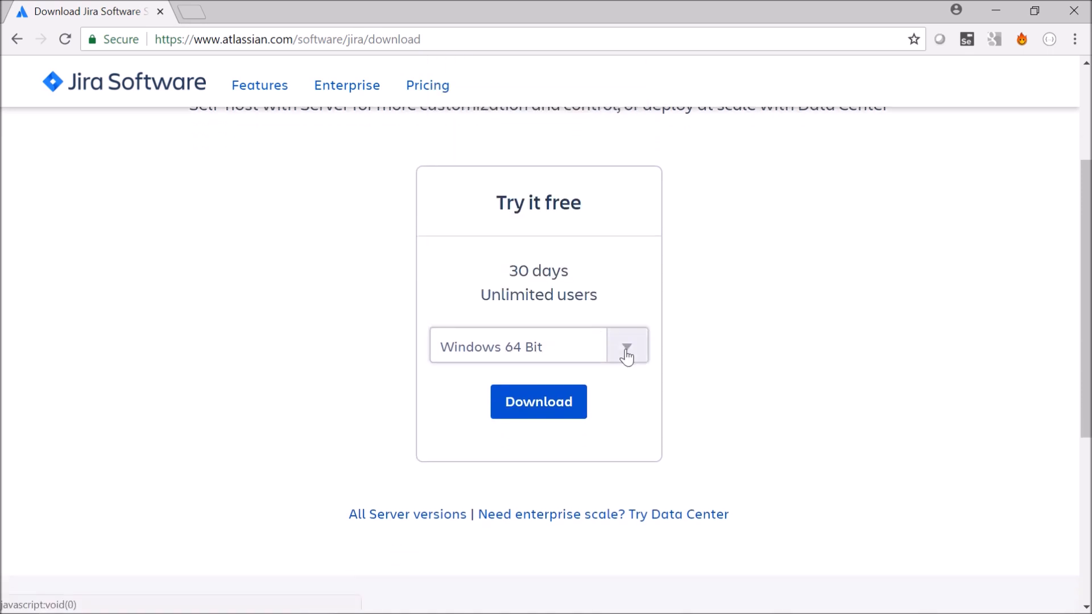
left_click(554, 407)
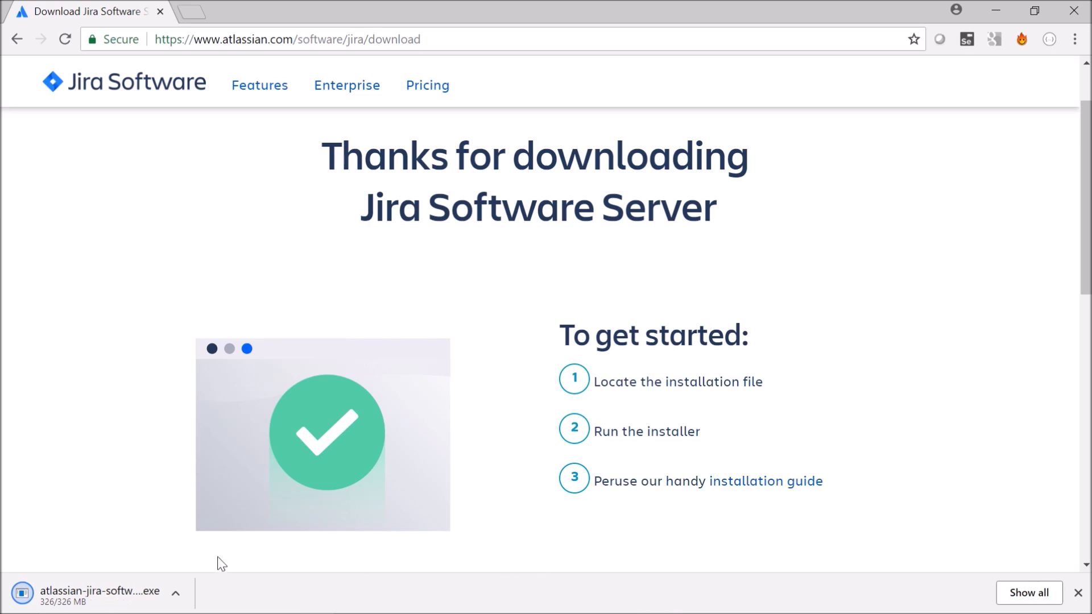
- Run the downloaded Jira installer and choose Custom Install as the installation type
left_click(179, 602)
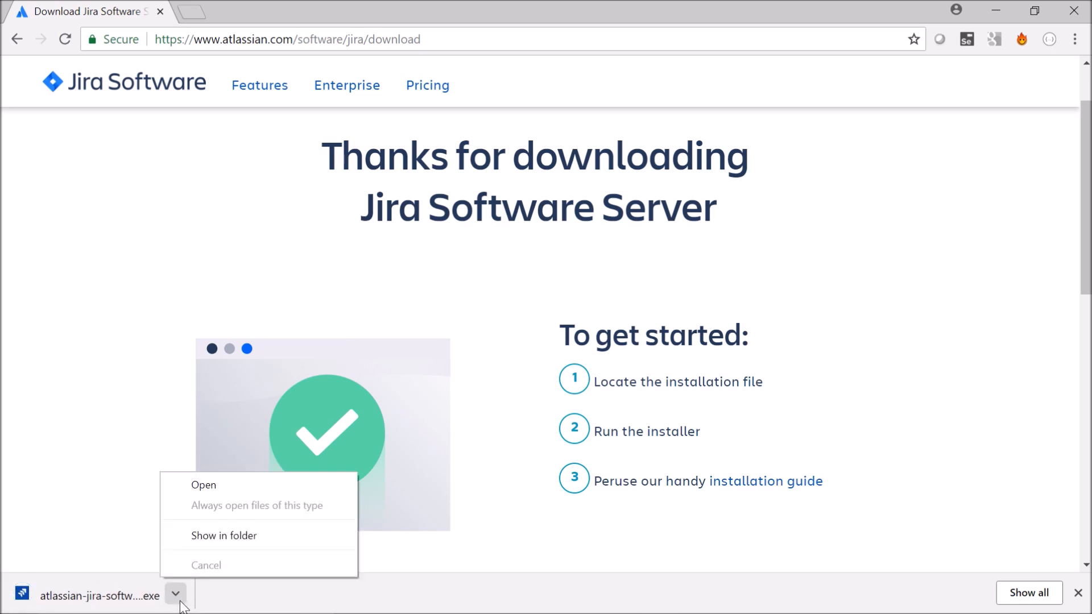
left_click(242, 484)
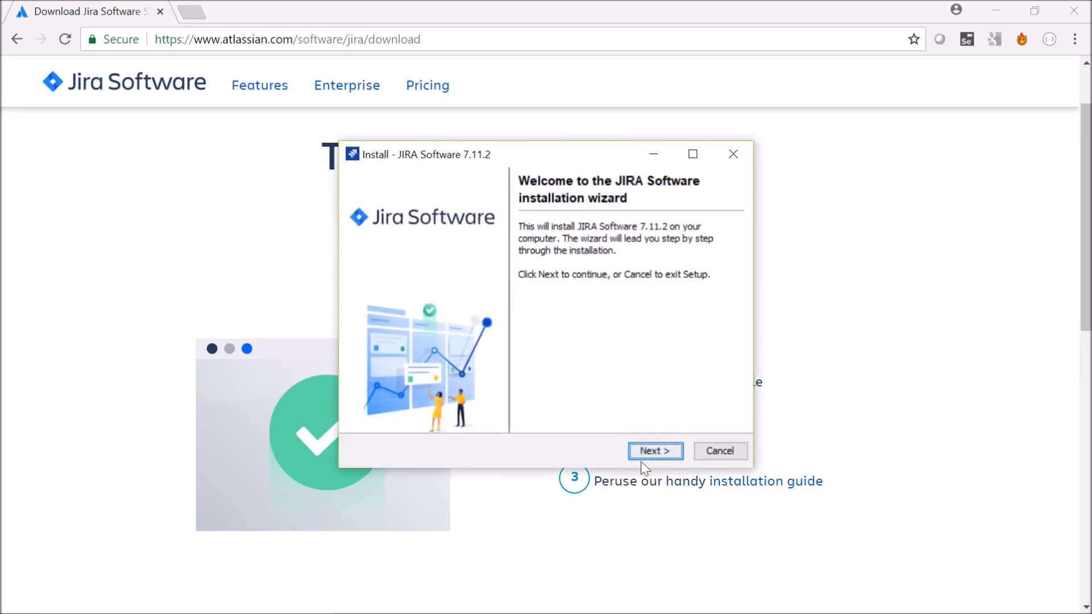
left_click(652, 451)
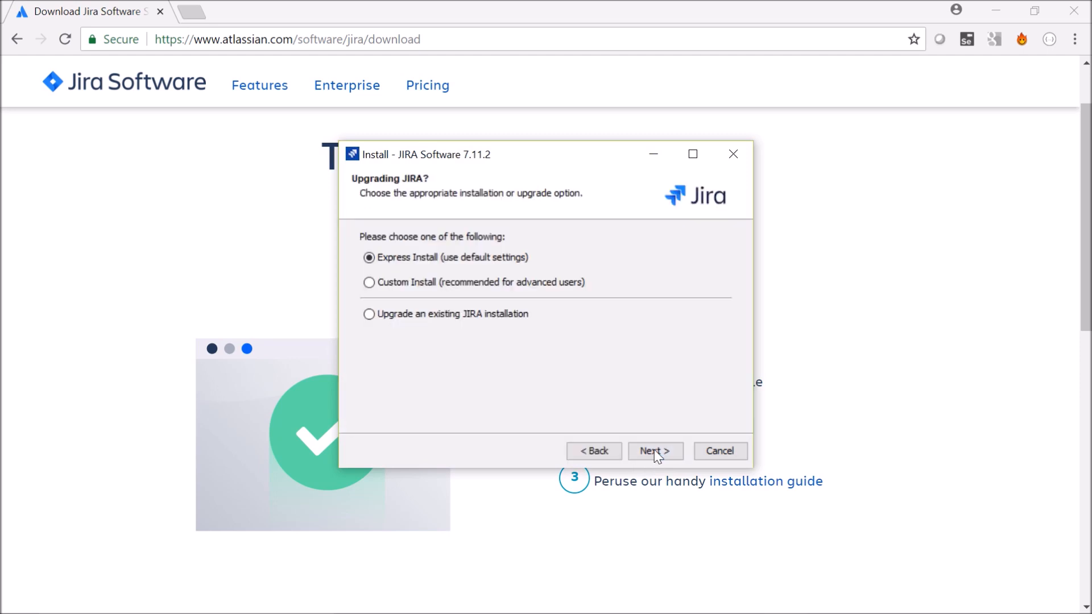
left_click(436, 287)
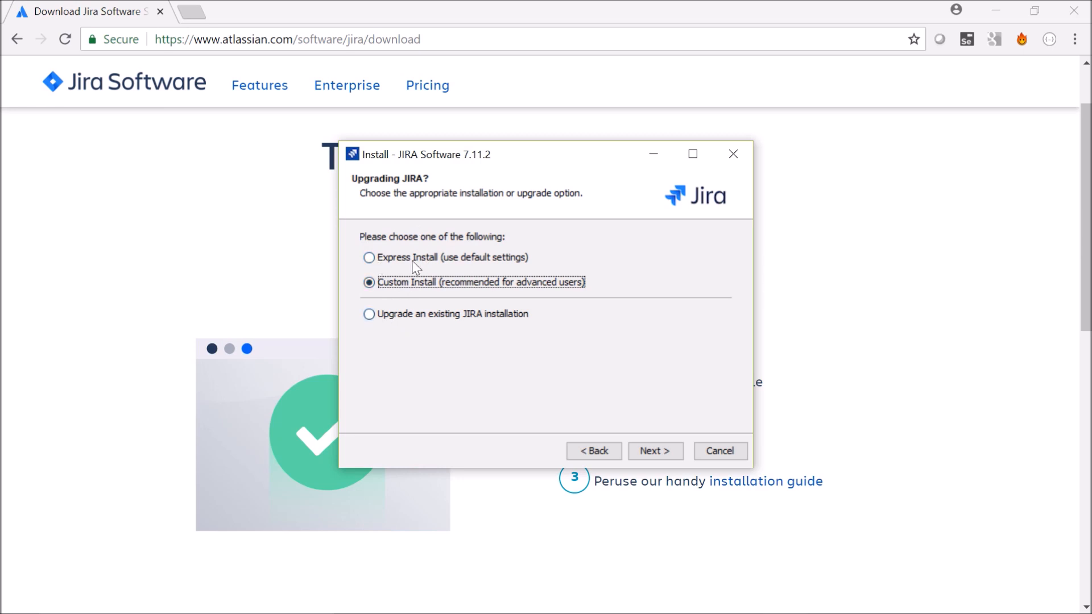
left_click(653, 452)
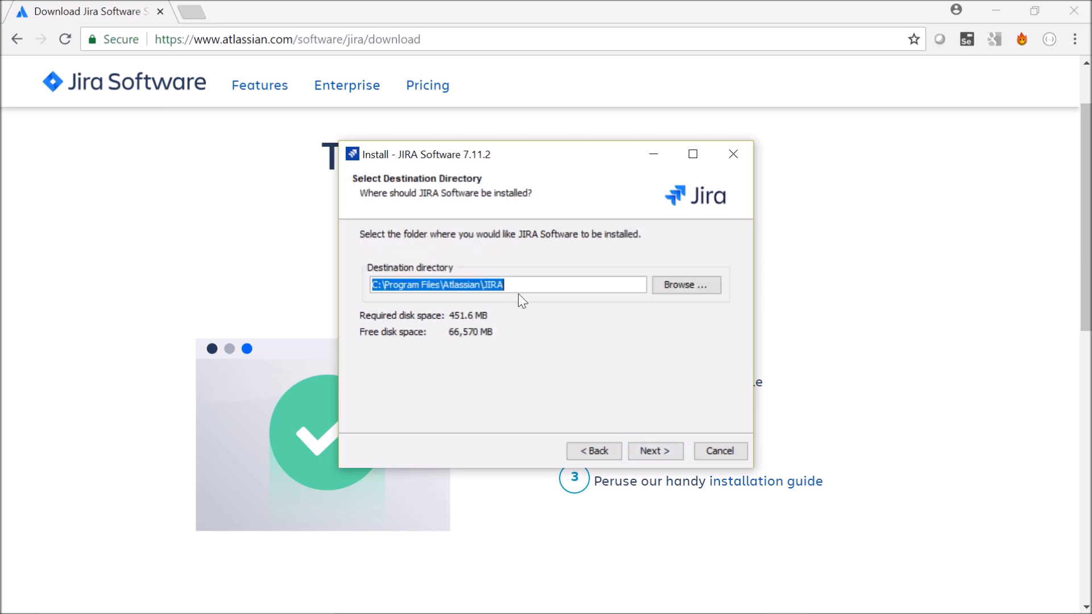
- Accept the default destination directory, JIRA Software home directory and JIRA Start menu folder
left_click(656, 456)
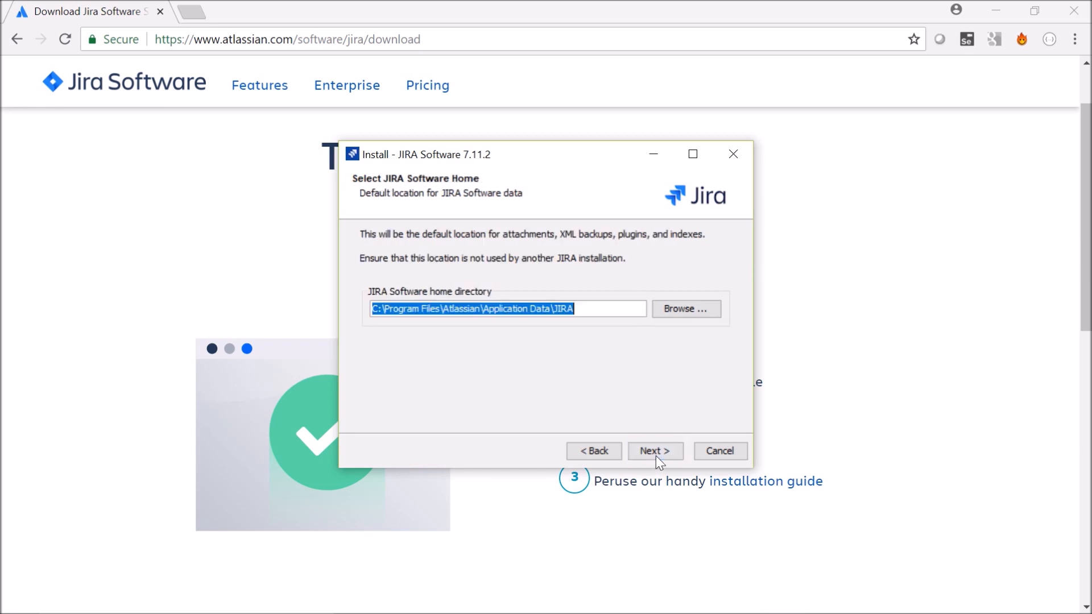
left_click(637, 455)
left_click(635, 453)
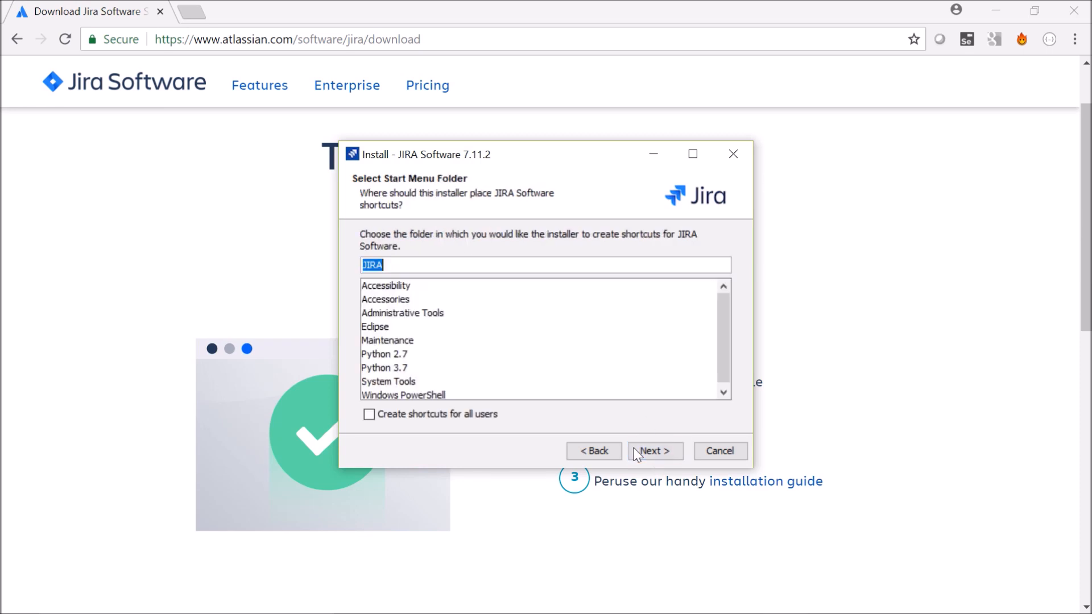
left_click(650, 444)
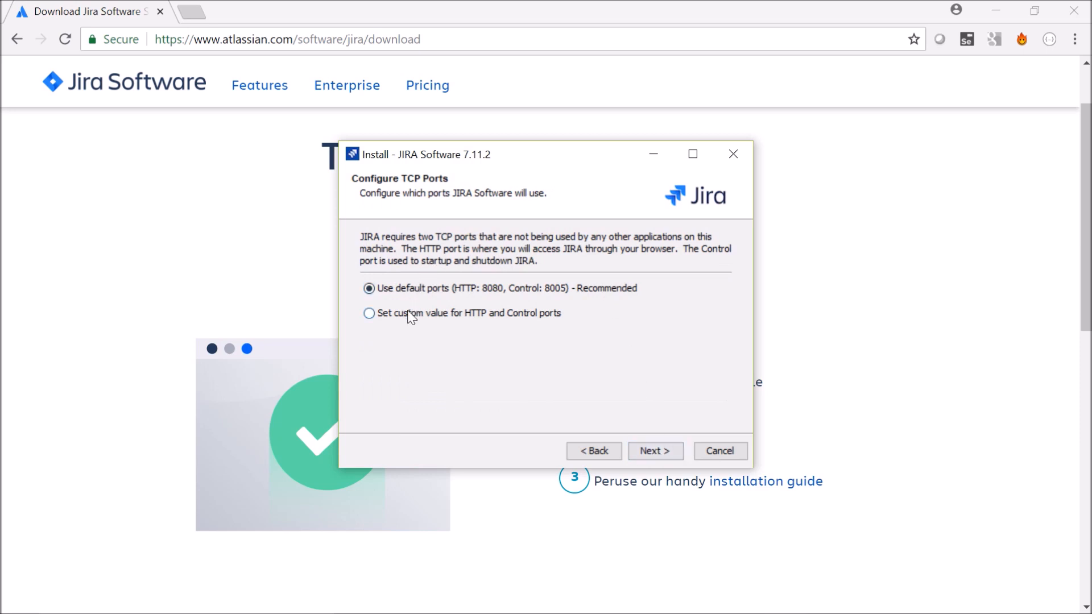
- Configure custom TCP ports for Jira, with HTTP port 8082 and control port 8006
left_click(411, 312)
left_click(451, 337)
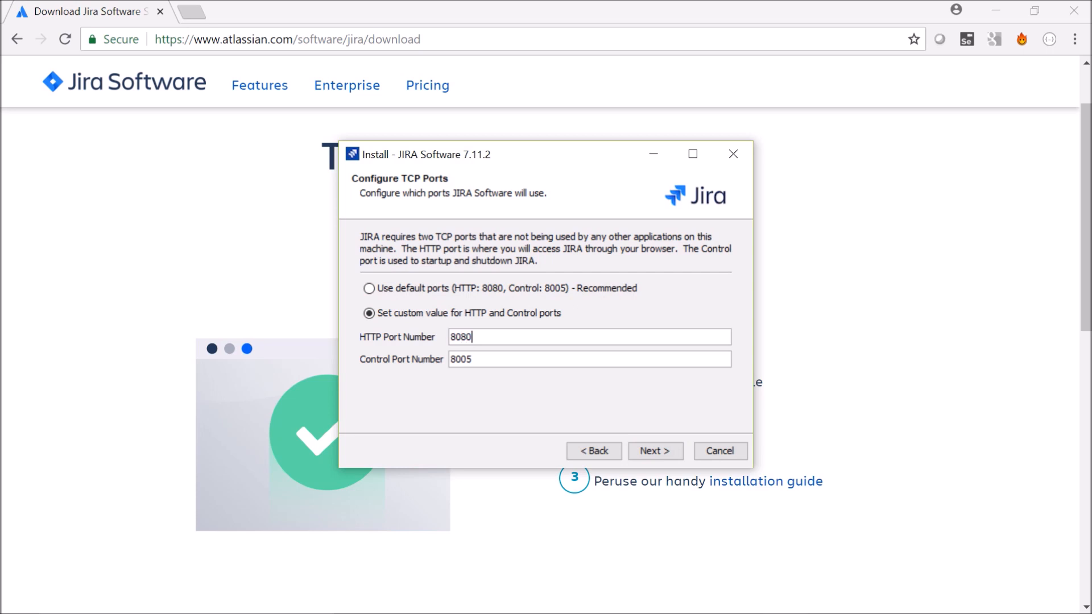
key("BackSpace")
type("2")
key("Right")
key("Right")
key("BackSpace")
type("6")
left_click(653, 450)
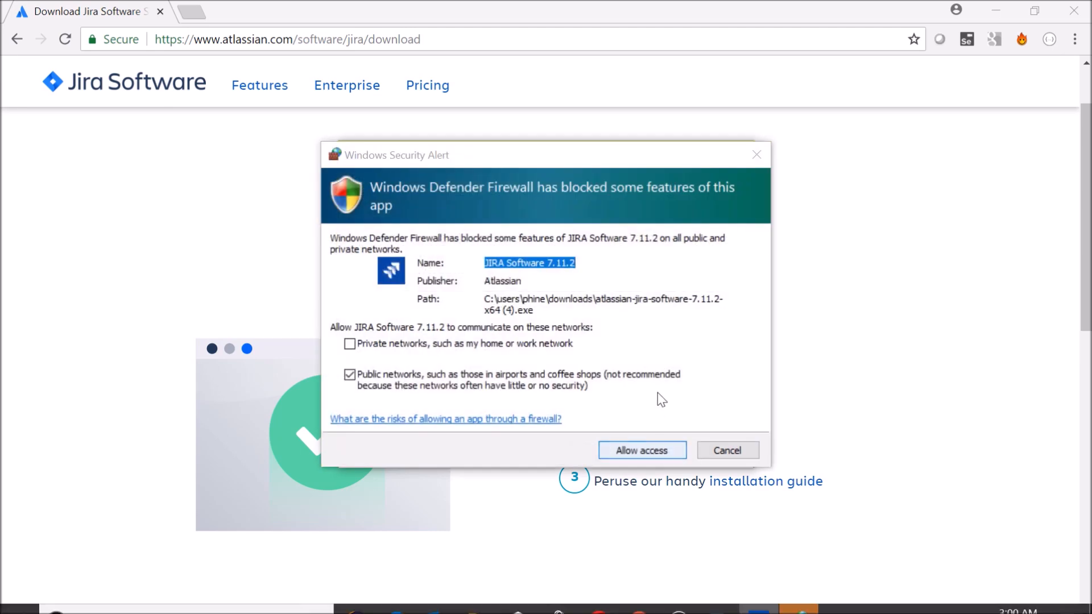
- Allow JIRA Software through the firewall on private and public networks, and start the installation
left_click(371, 346)
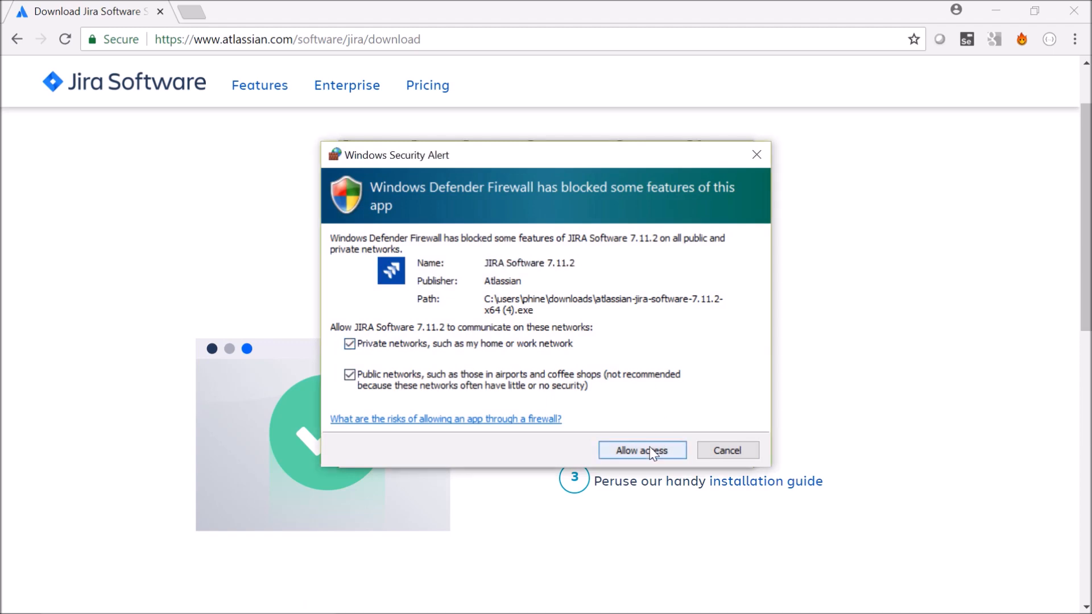
left_click(653, 451)
left_click(650, 453)
left_click(647, 456)
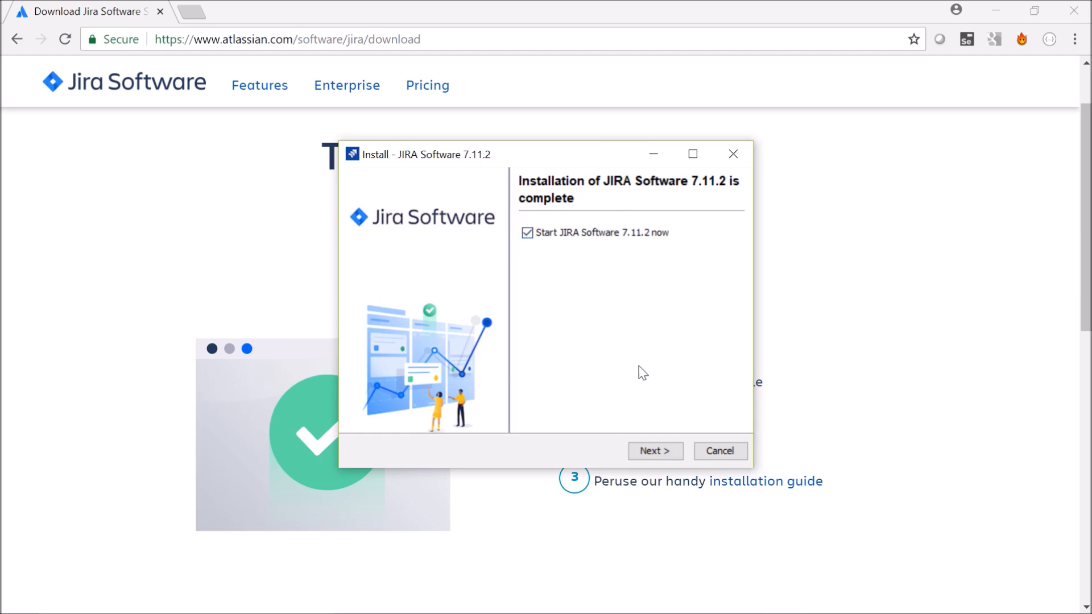
- Finish the installer with JIRA Software started and launched in the browser, closing the extra localhost tab
left_click(661, 451)
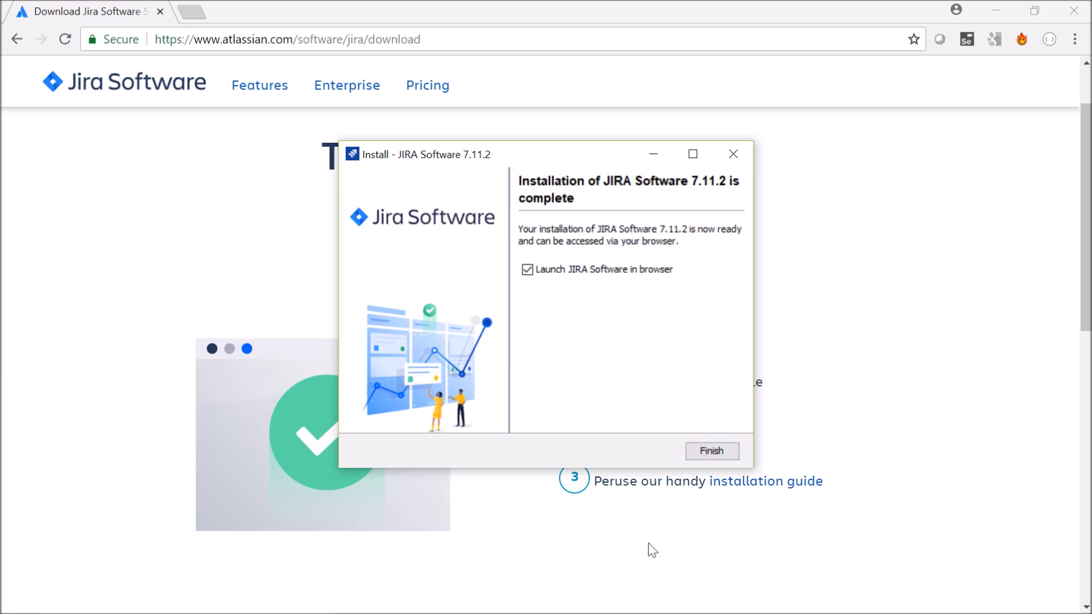
left_click(705, 449)
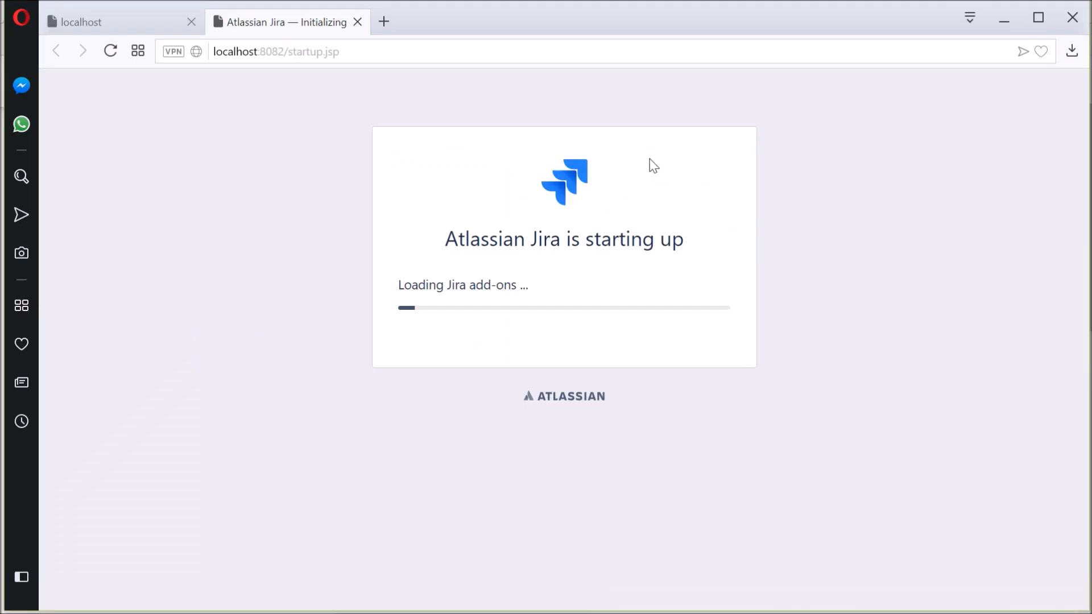
left_click(191, 22)
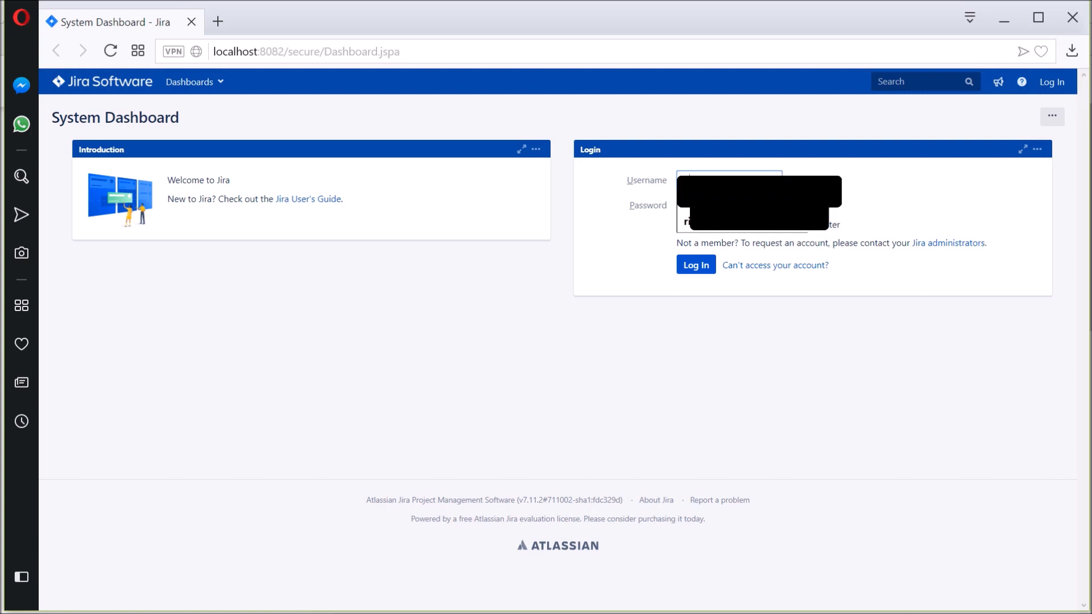
- Log in to Jira with the account username and password, and decline to save the password for localhost:8082
key("Tab")
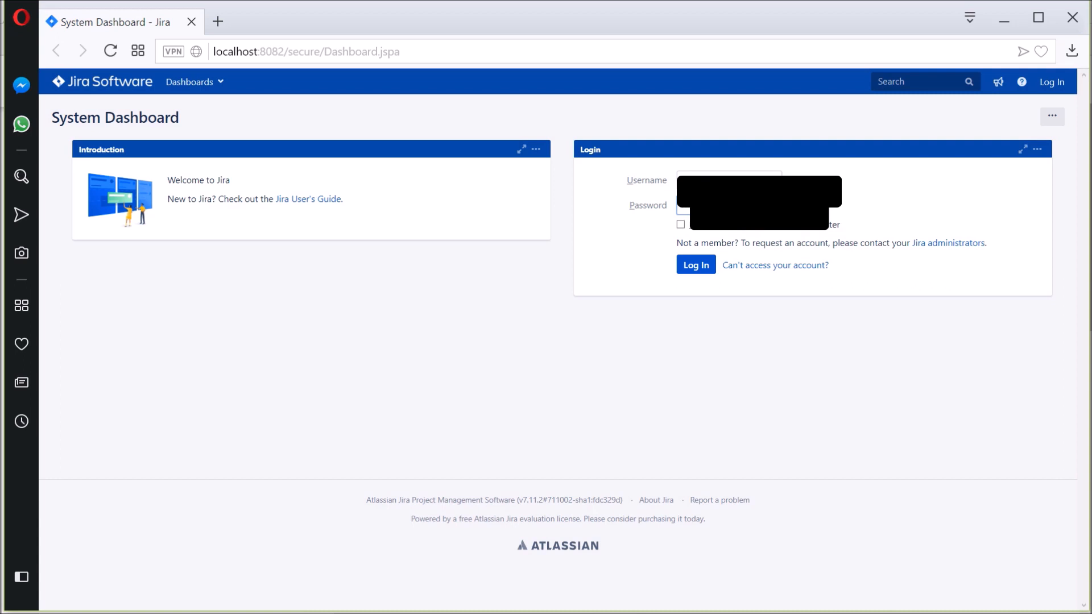
left_click(691, 268)
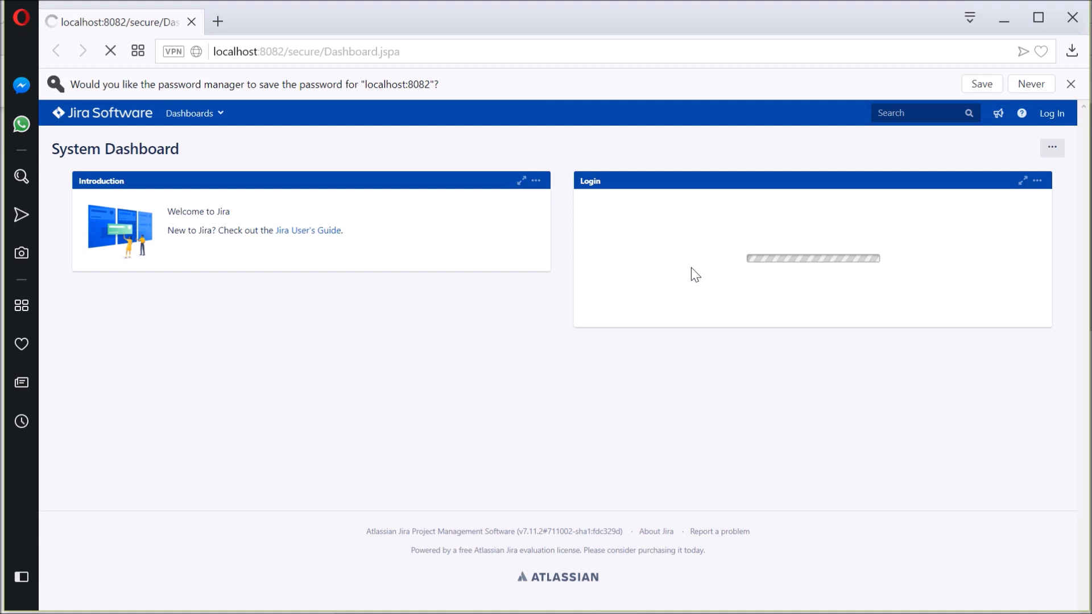
left_click(1023, 83)
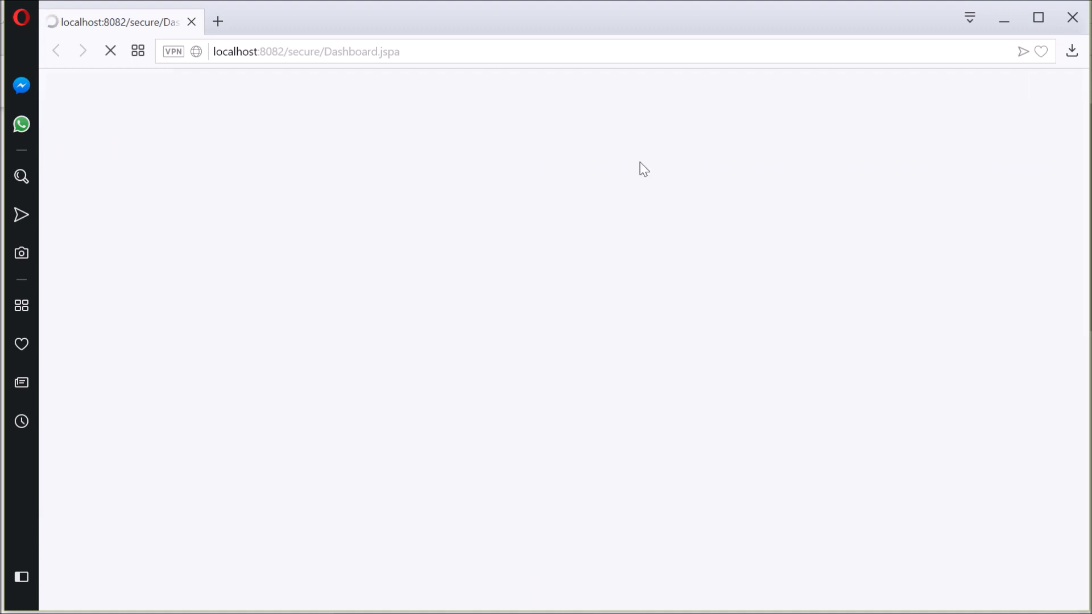